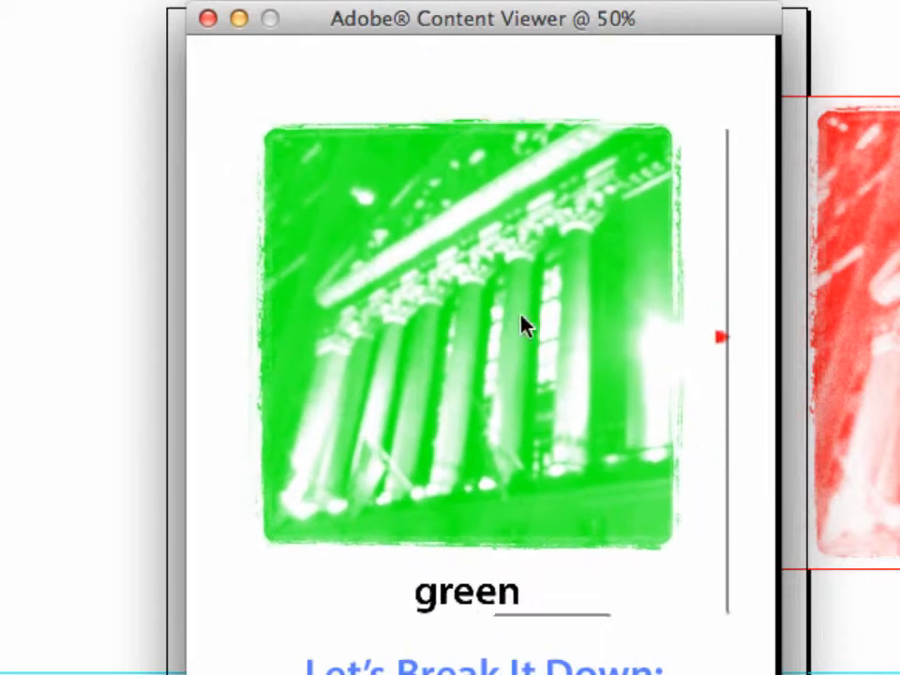
Swipe through the color images in the article preview and back to the original photo to examine the horizontal scrolling
{"action": "left_click_drag", "start_coordinate": [595, 326], "coordinate": [460, 313]}
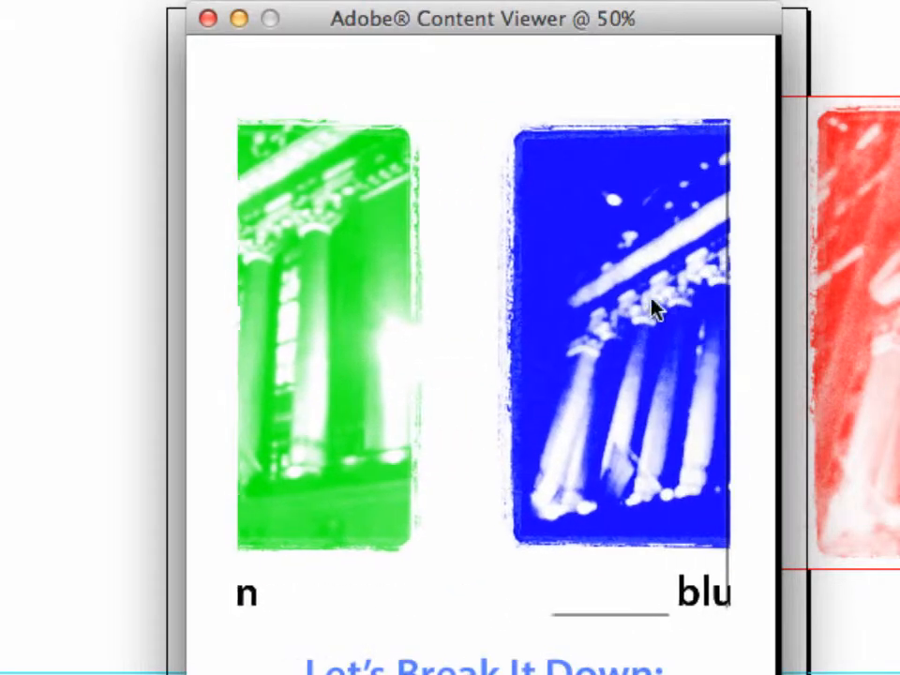
{"action": "left_click_drag", "start_coordinate": [651, 297], "coordinate": [464, 301]}
{"action": "left_click_drag", "start_coordinate": [642, 318], "coordinate": [802, 307]}
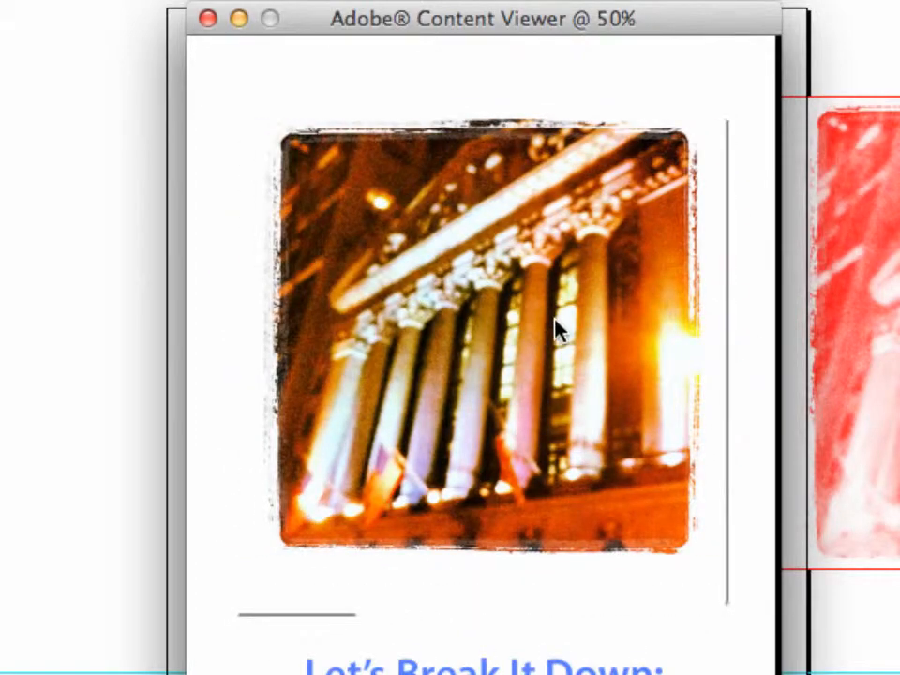
{"action": "left_click_drag", "start_coordinate": [554, 319], "coordinate": [665, 341]}
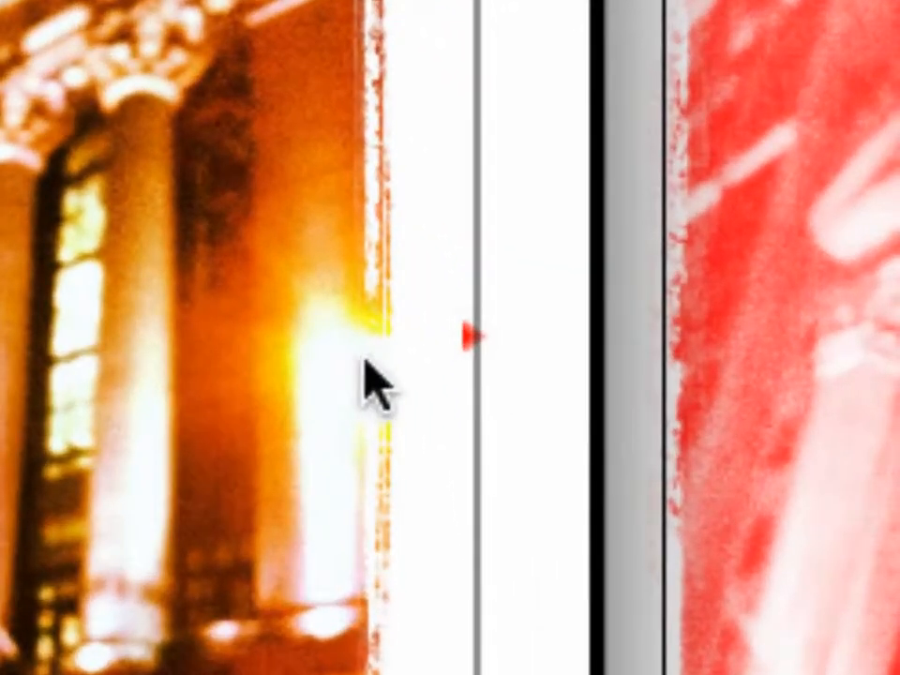
{"action": "left_click_drag", "start_coordinate": [366, 362], "coordinate": [1, 386]}
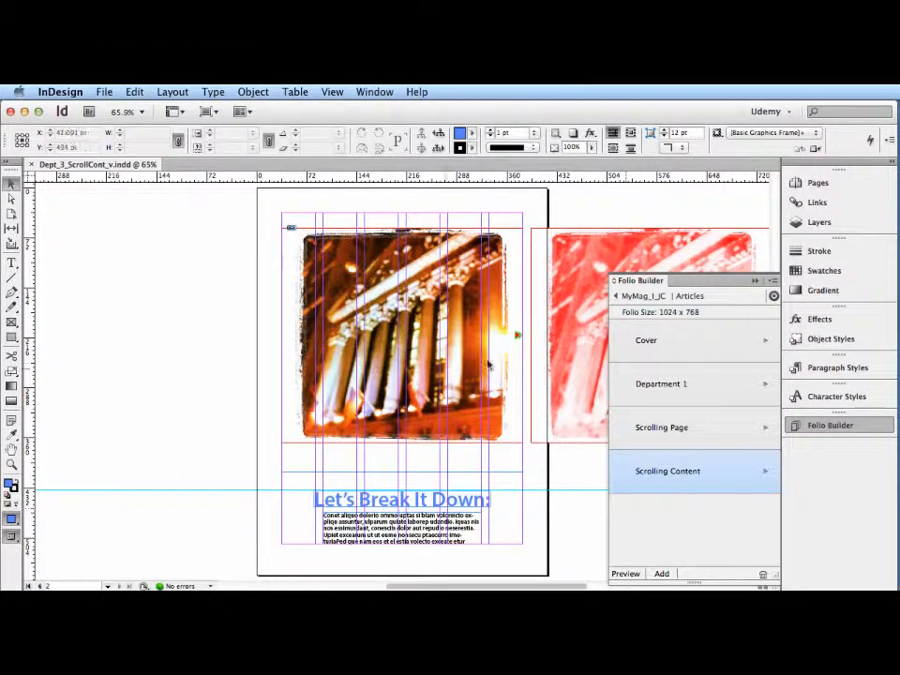
Narrow the HorizScroll container frame on Layer 1 from its right edge to about 331 pt wide, clearing the red arrow
{"action": "left_click", "coordinate": [755, 280]}
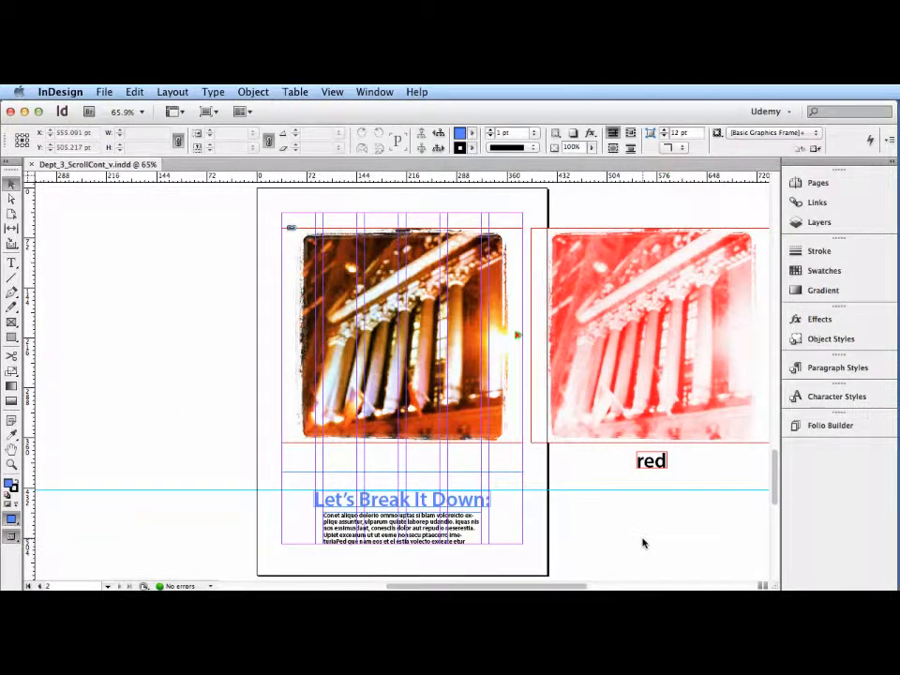
{"action": "left_click", "coordinate": [819, 222]}
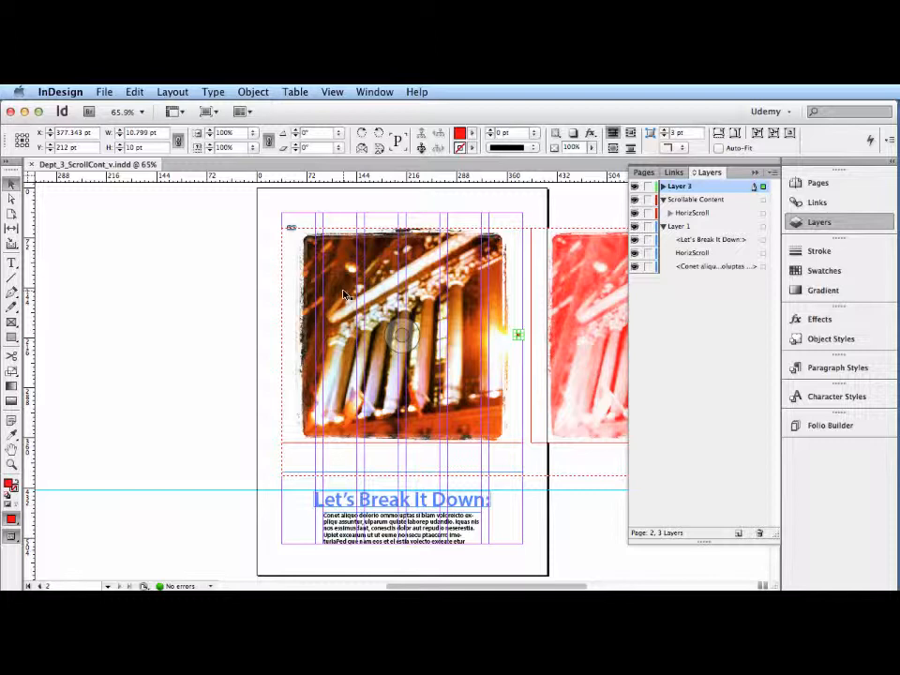
{"action": "left_click", "coordinate": [198, 359]}
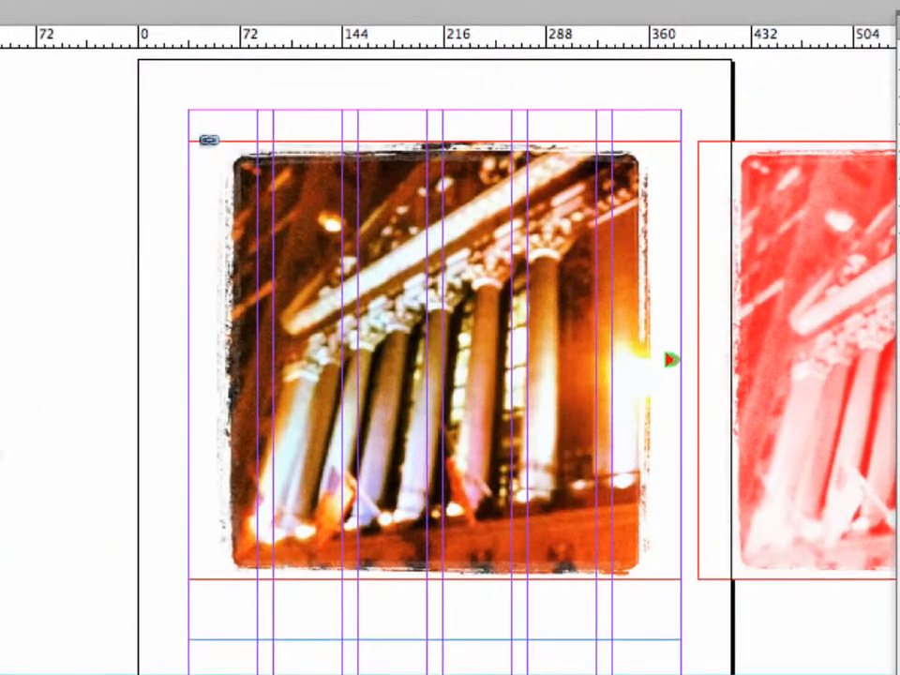
{"action": "left_click", "coordinate": [382, 645]}
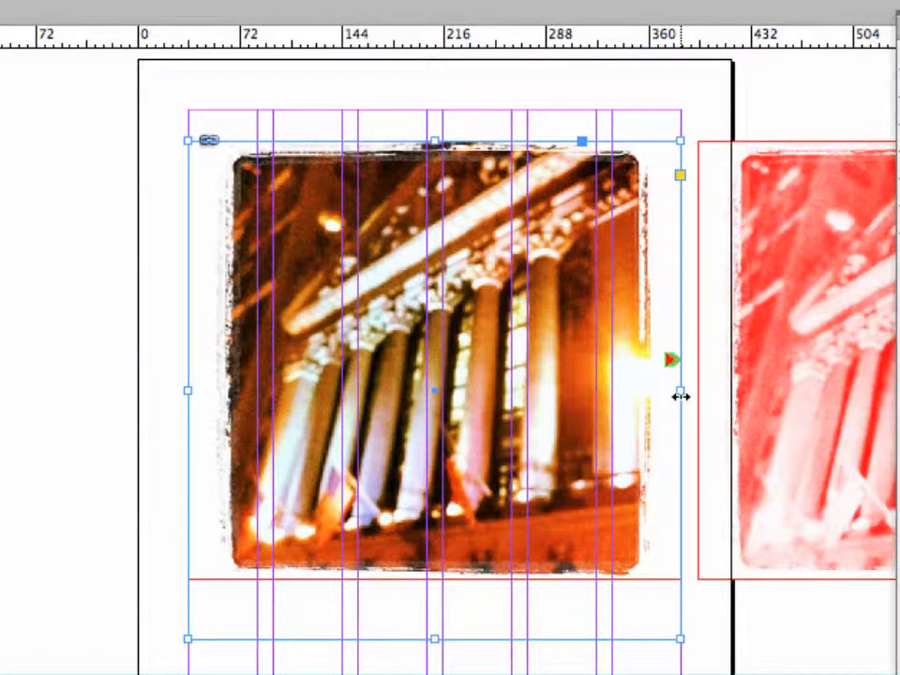
{"action": "left_click_drag", "start_coordinate": [681, 396], "coordinate": [659, 397]}
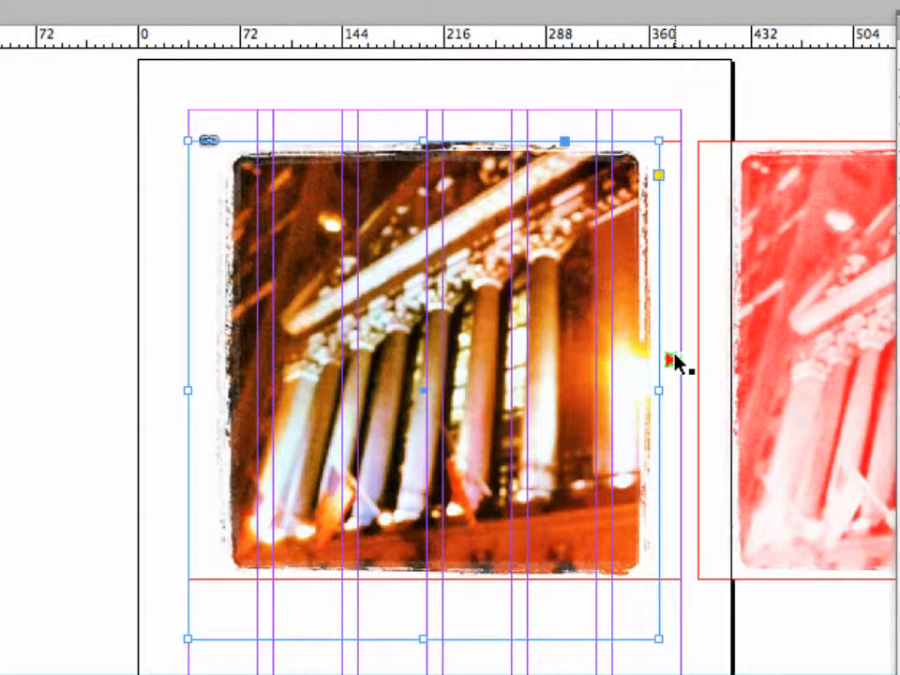
Examine the clearance between the container frame's right edge and the red arrow, with and without the layout guides
{"action": "key", "text": "super+equal"}
{"action": "key", "text": "super+equal"}
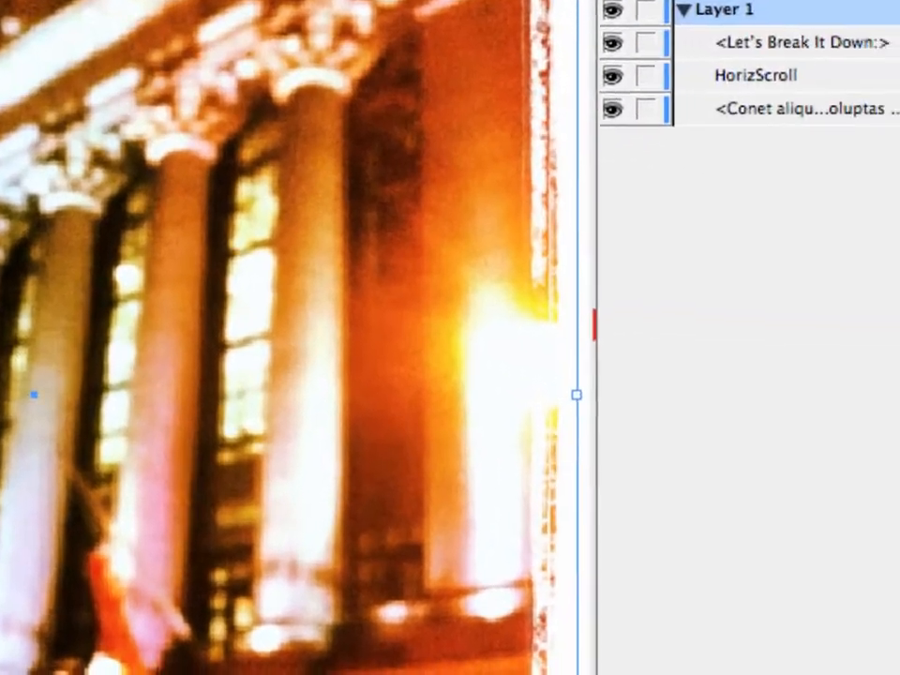
{"action": "key", "text": "Tab"}
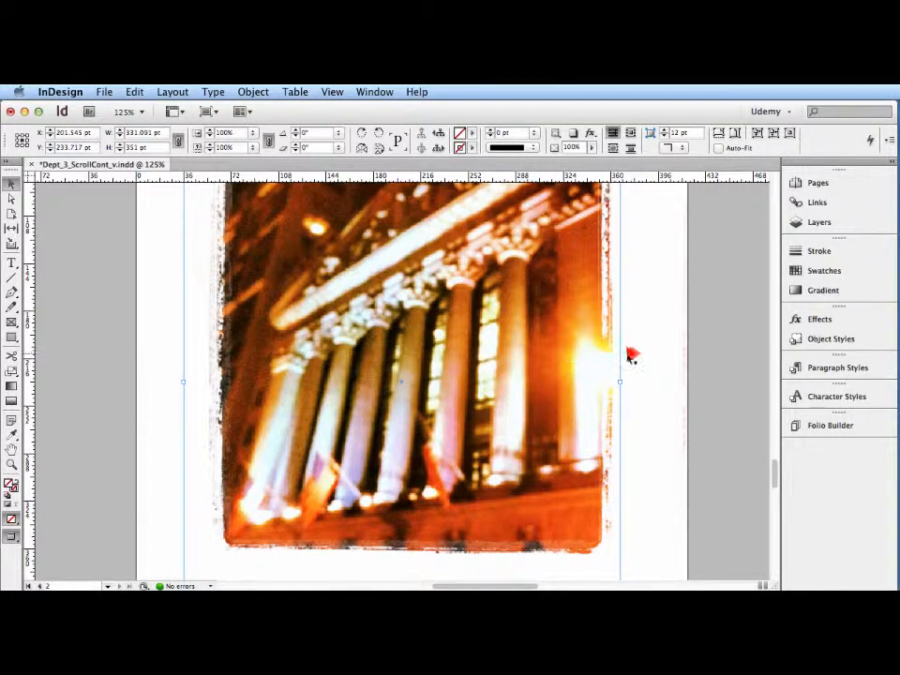
{"action": "left_click", "coordinate": [566, 371]}
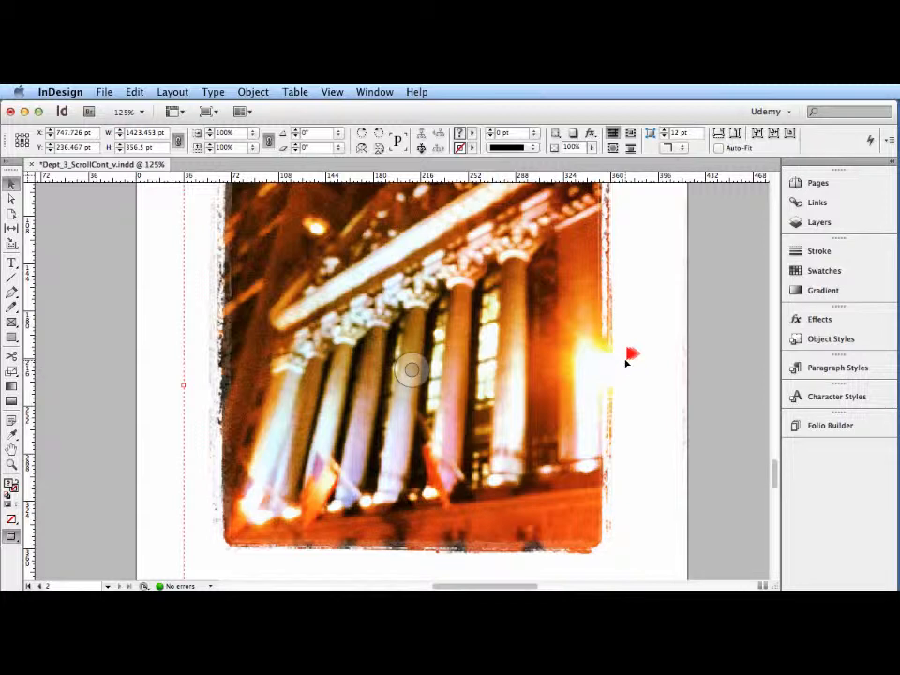
{"action": "key", "text": "super+0"}
{"action": "left_click", "coordinate": [275, 530]}
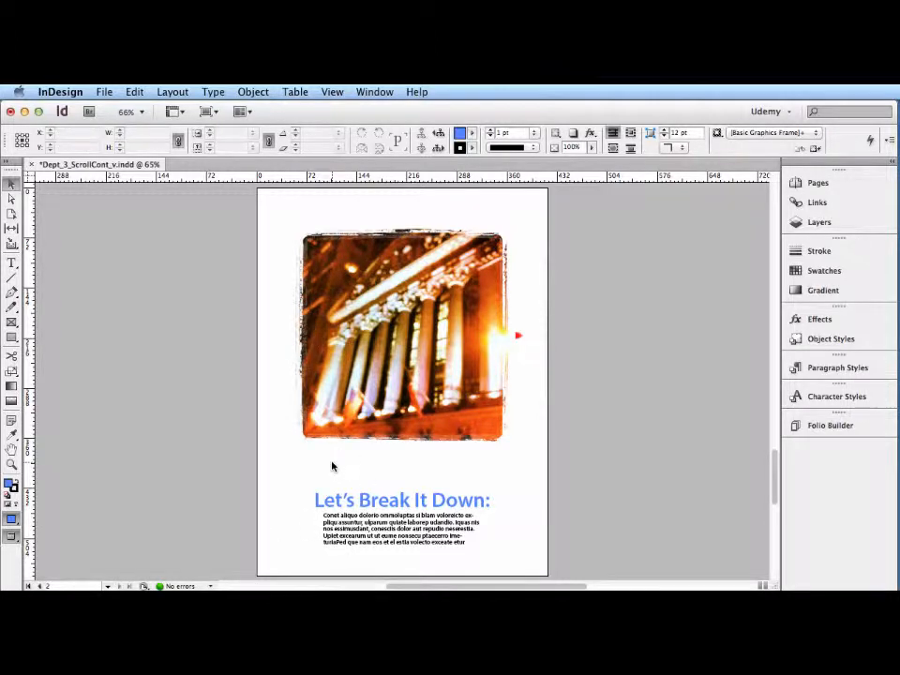
{"action": "key", "text": "w"}
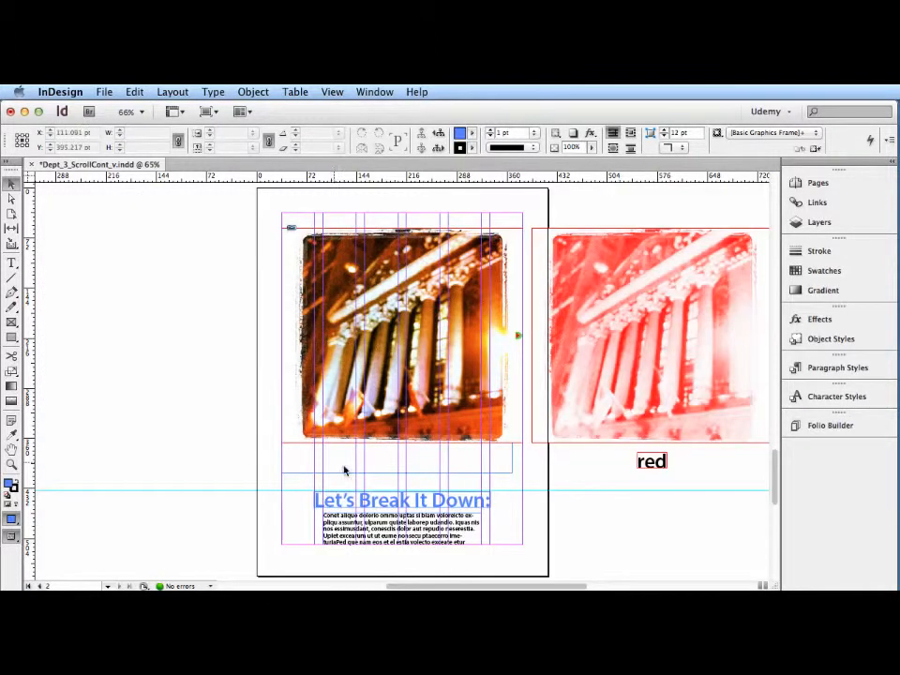
Try enlarging the container frame from its upper-left corner to about 350 by 392 pt
{"action": "left_click", "coordinate": [488, 461]}
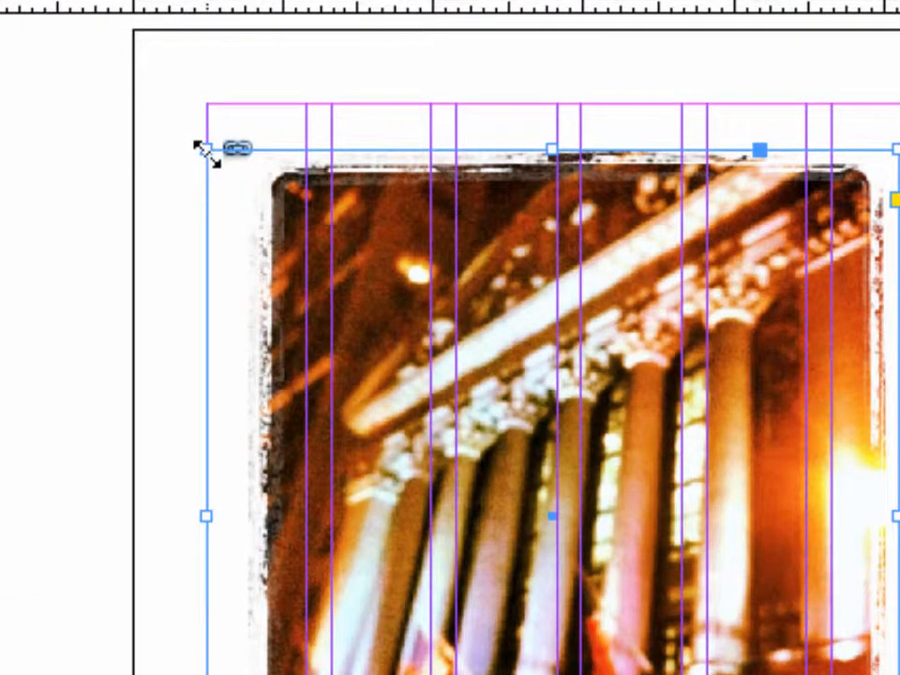
{"action": "left_click_drag", "start_coordinate": [204, 146], "coordinate": [166, 64]}
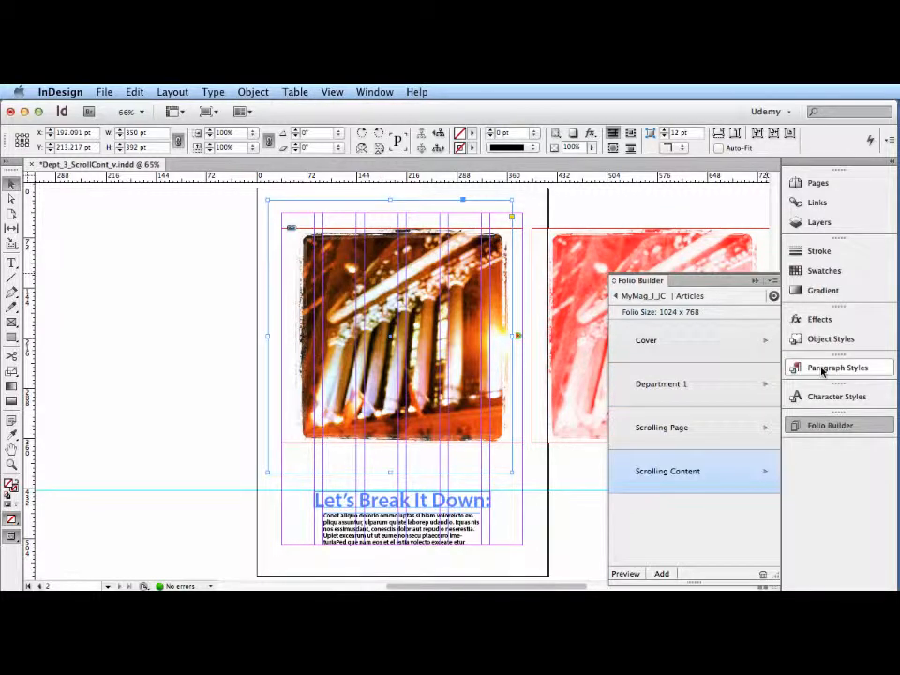
Preview the Scrolling Content article and compare the photo's position on its second page with the enlarged container frame in the layout
{"action": "left_click", "coordinate": [626, 575]}
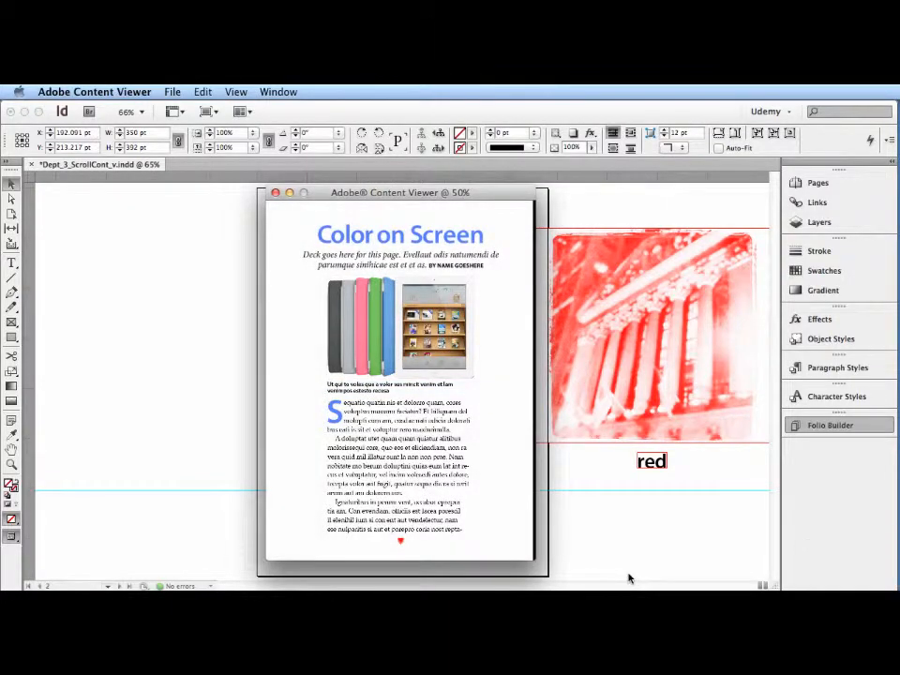
{"action": "left_click_drag", "start_coordinate": [513, 485], "coordinate": [402, 488]}
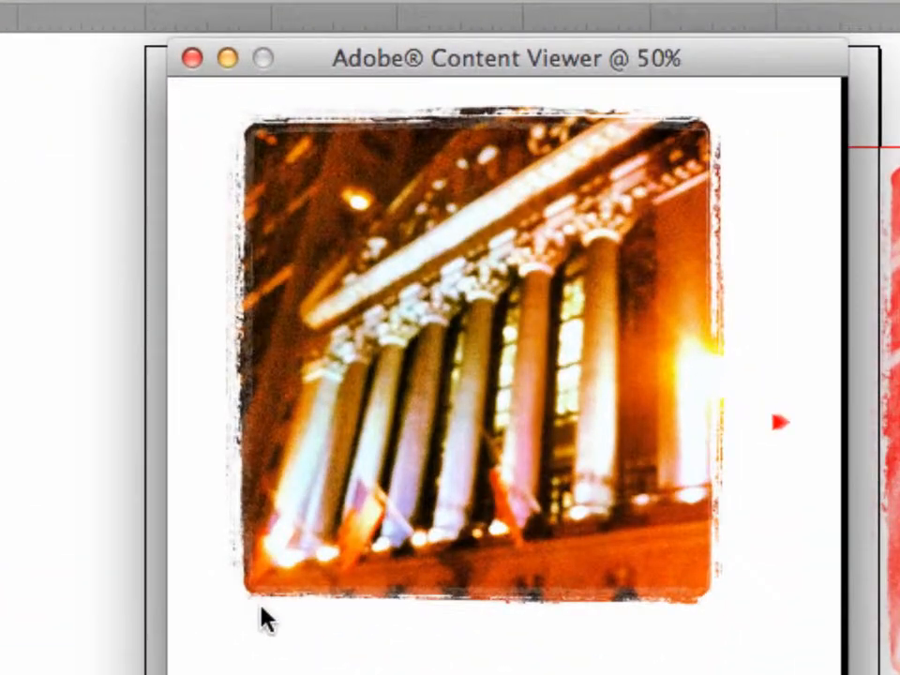
{"action": "key", "text": "super+q"}
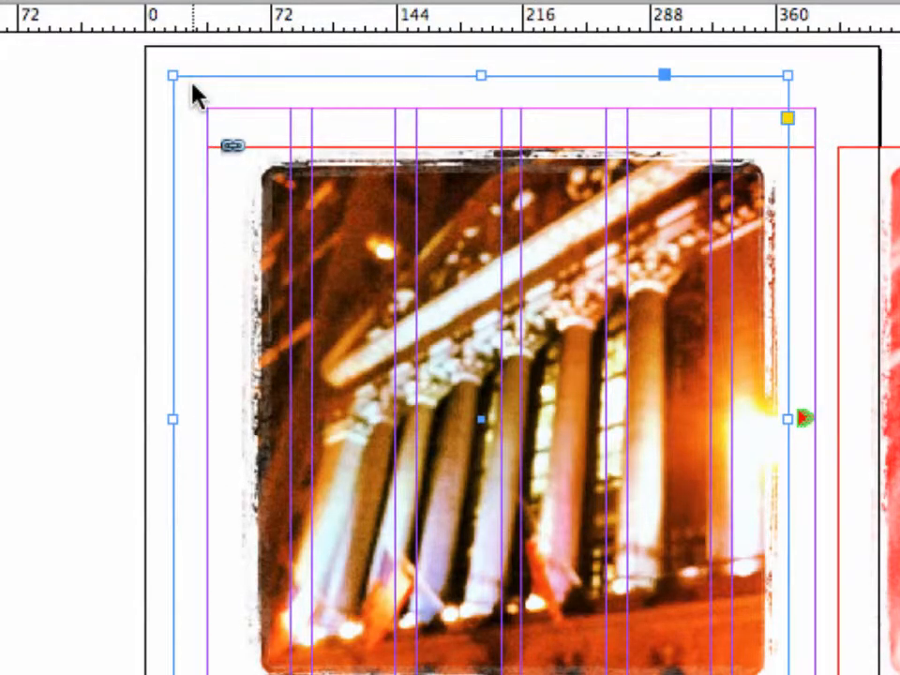
{"action": "key", "text": "super+Tab"}
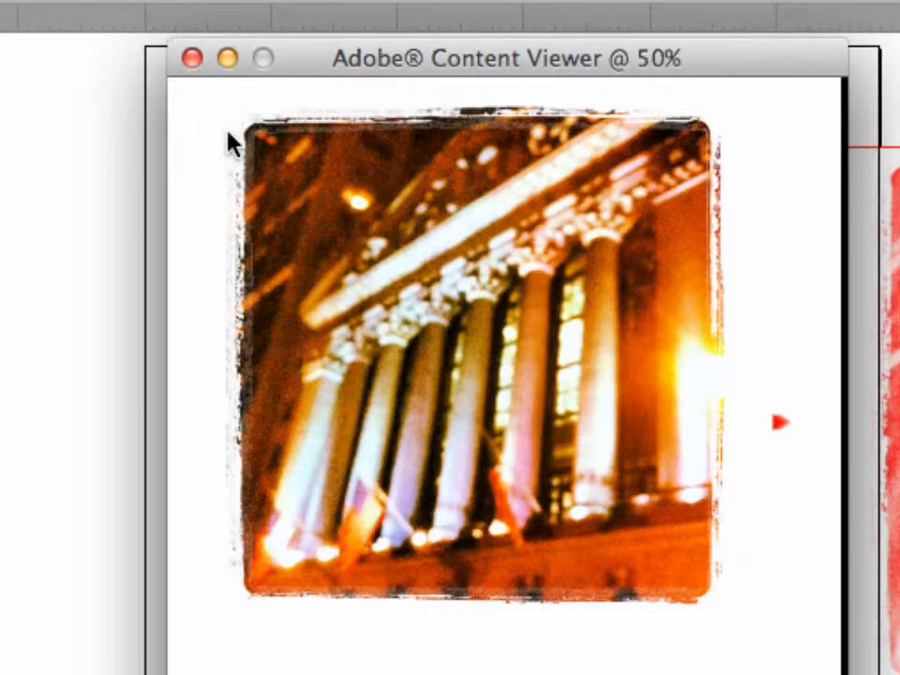
{"action": "left_click", "coordinate": [192, 59]}
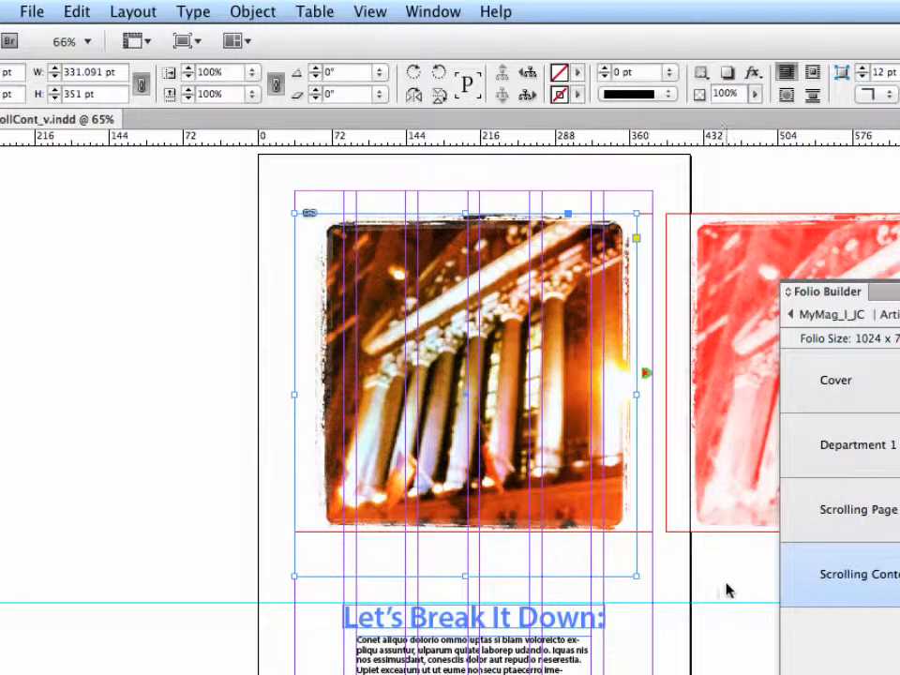
Select all objects on the page and compare the lower edges of the container frame and the scrollable content group
{"action": "key", "text": "super+a"}
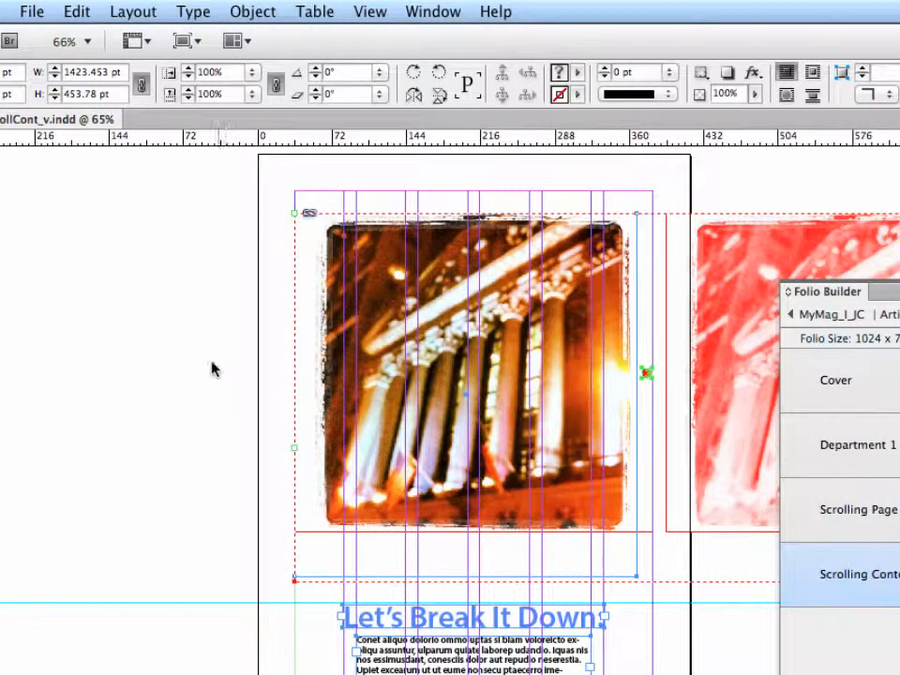
{"action": "left_click_drag", "start_coordinate": [238, 533], "coordinate": [403, 596]}
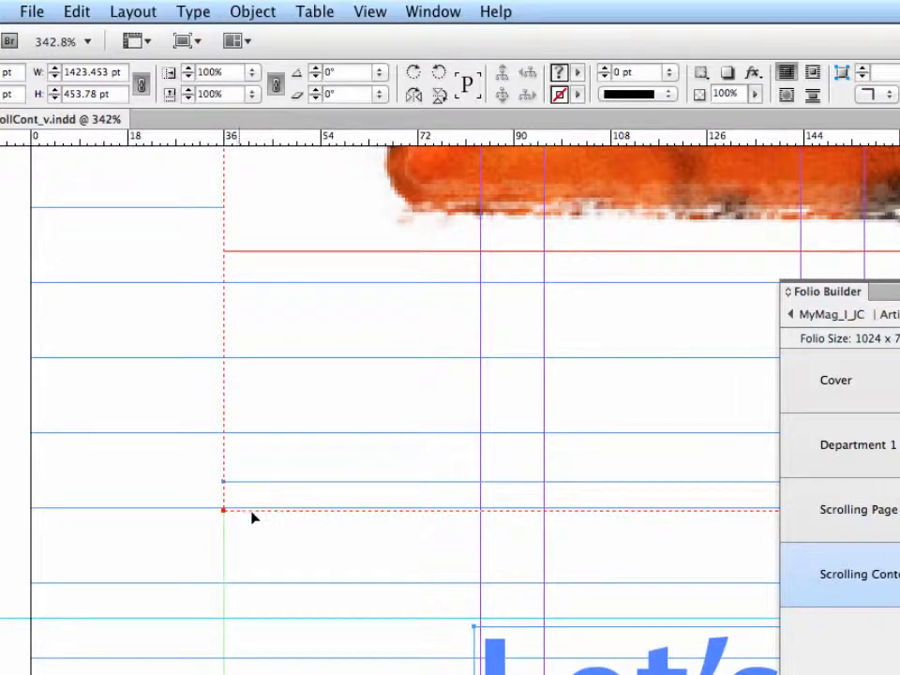
{"action": "key", "text": "super+0"}
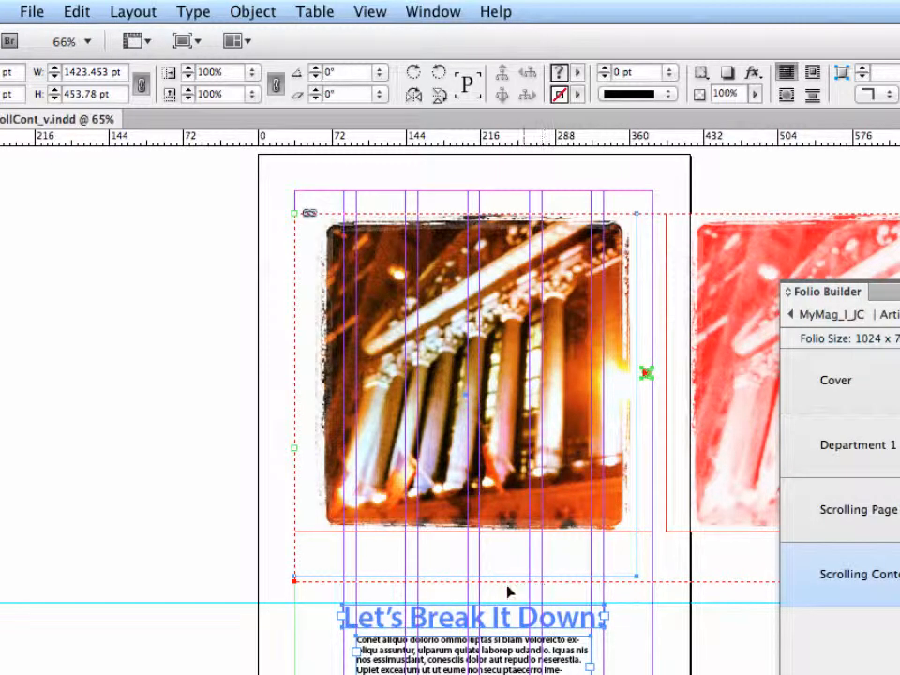
Extend the container frame's lower edge downward to a height of about 363 pt, past the bottom of the scrollable content
{"action": "left_click", "coordinate": [281, 591]}
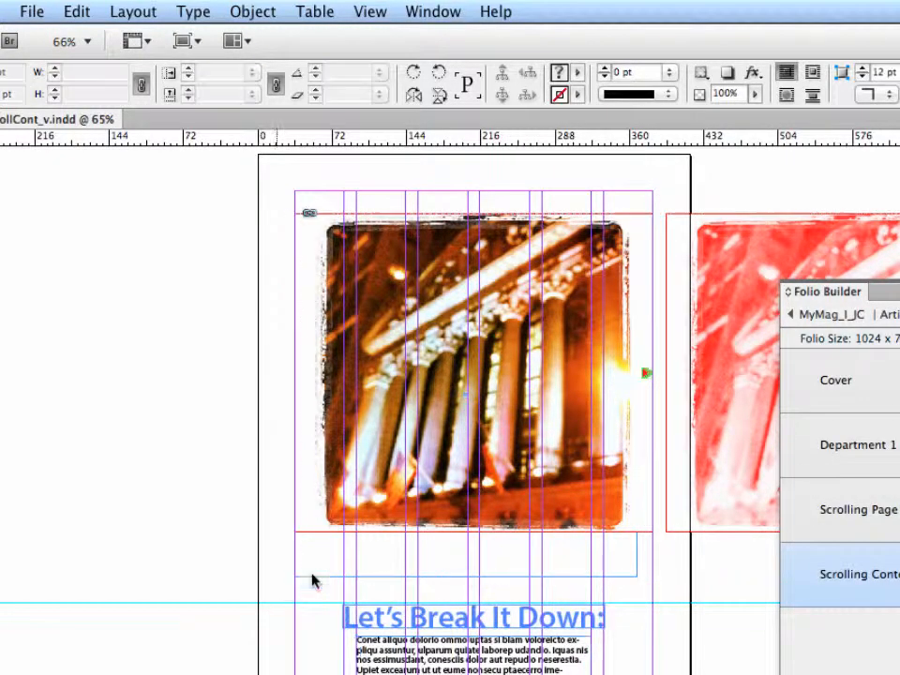
{"action": "left_click", "coordinate": [619, 578]}
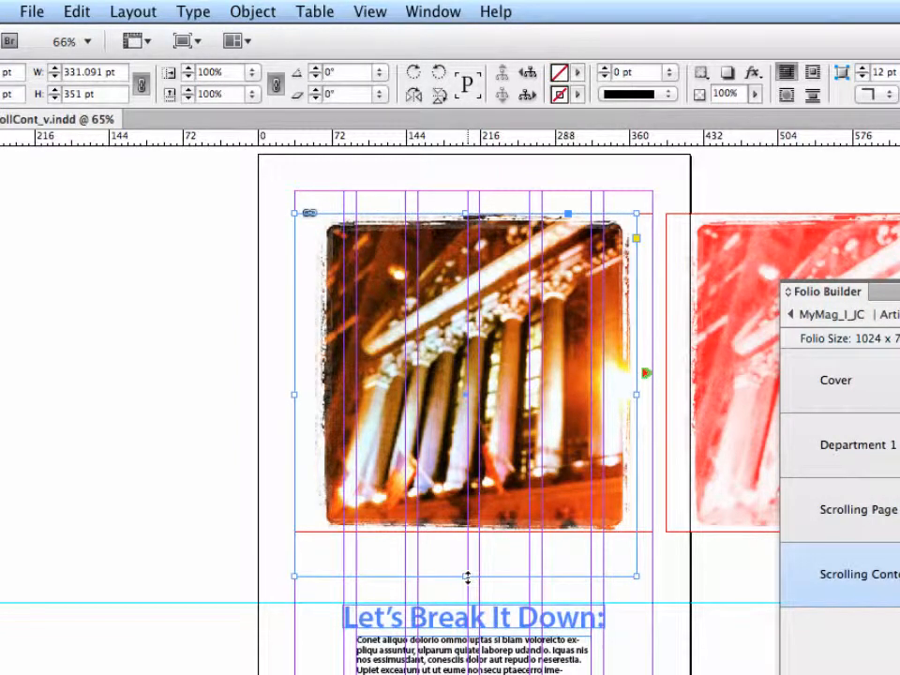
{"action": "left_click_drag", "start_coordinate": [466, 577], "coordinate": [466, 588]}
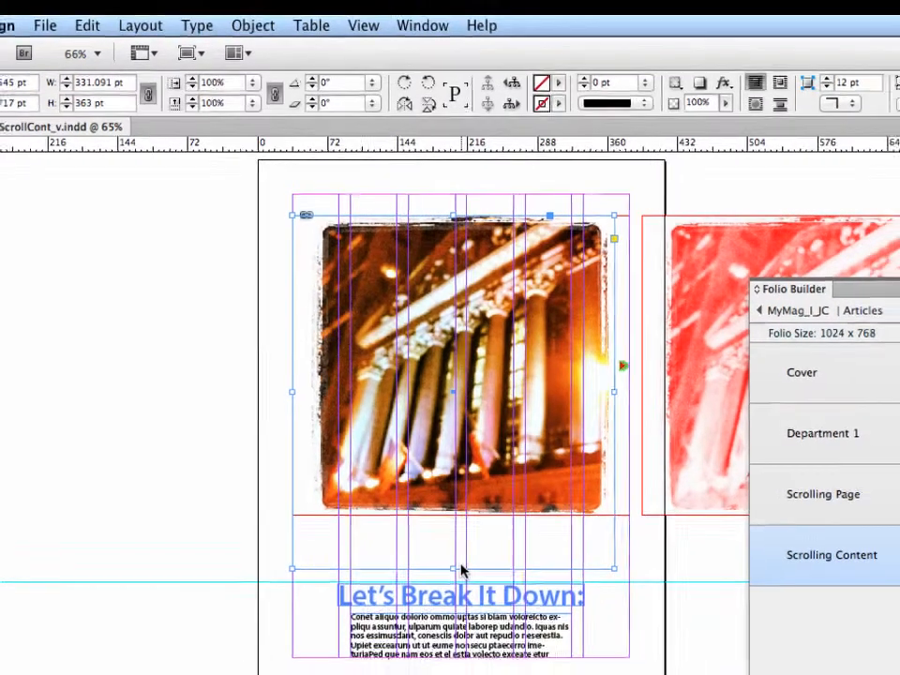
Update the Scrolling Content article in the folio and preview its second page with the adjusted container frame
{"action": "left_click", "coordinate": [774, 282]}
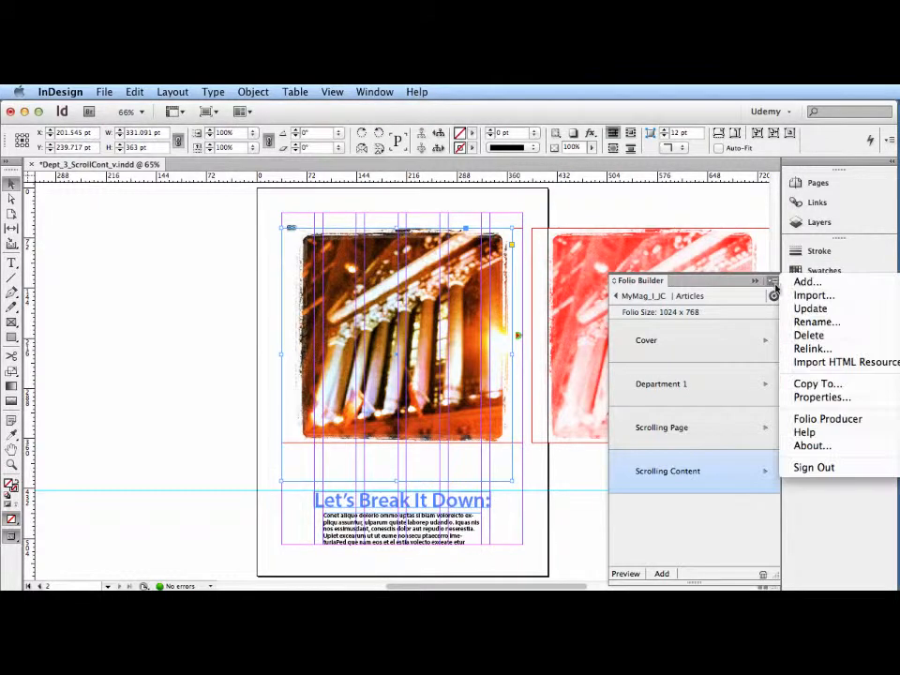
{"action": "left_click", "coordinate": [799, 309]}
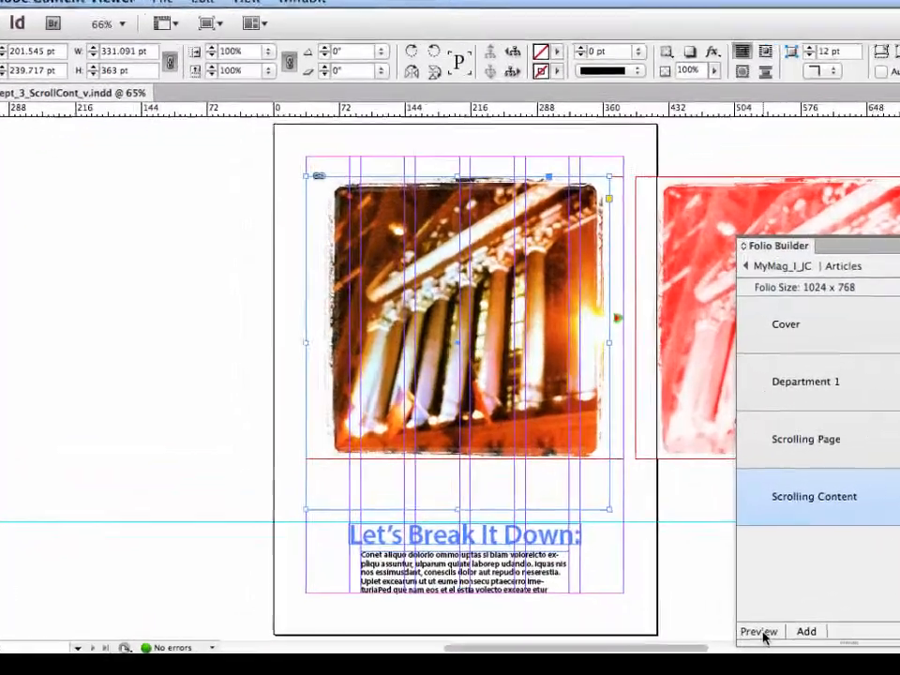
{"action": "left_click", "coordinate": [762, 634]}
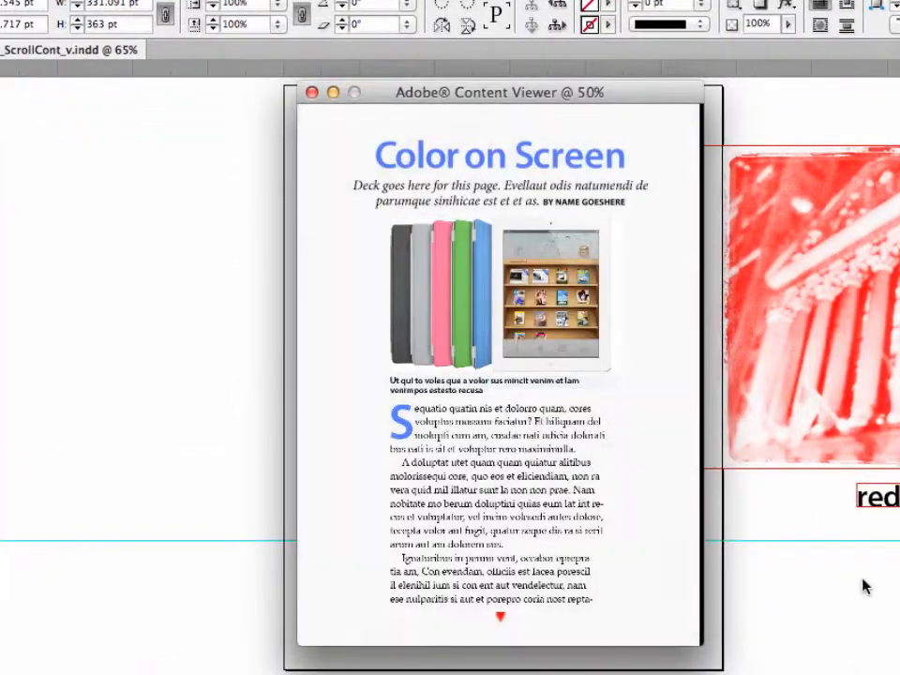
{"action": "left_click_drag", "start_coordinate": [667, 560], "coordinate": [335, 557]}
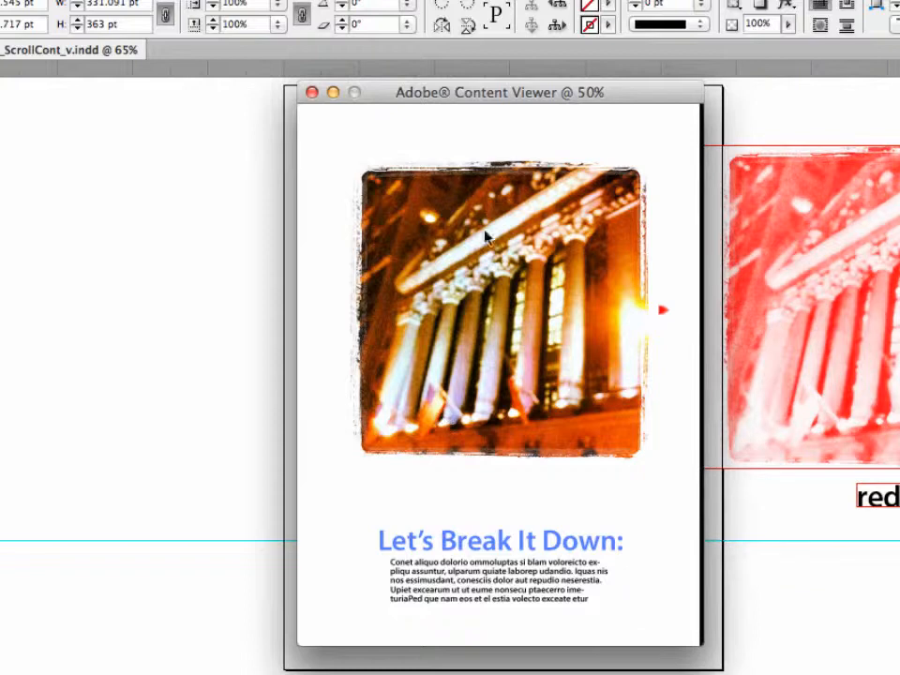